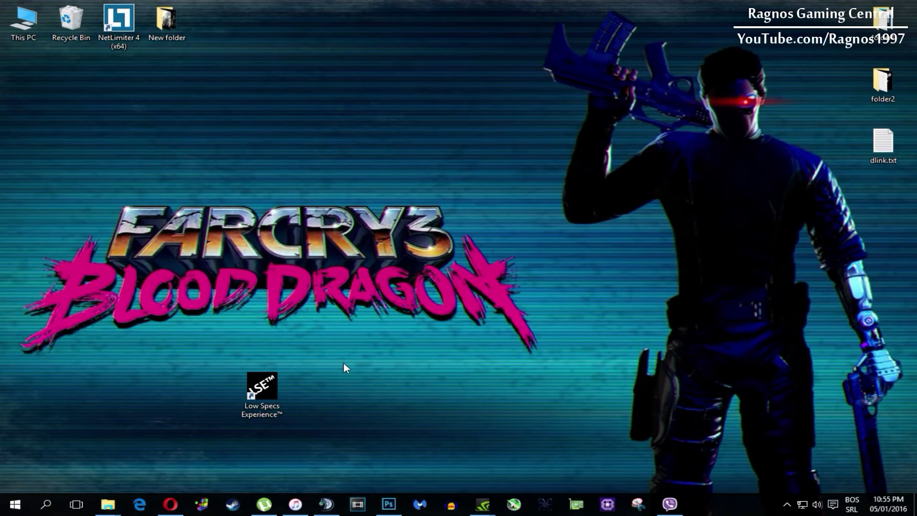
Run Low Specs Experience as administrator and go to the Far Cry 3 Blood Dragon page.
right_click(265, 380)
click(304, 135)
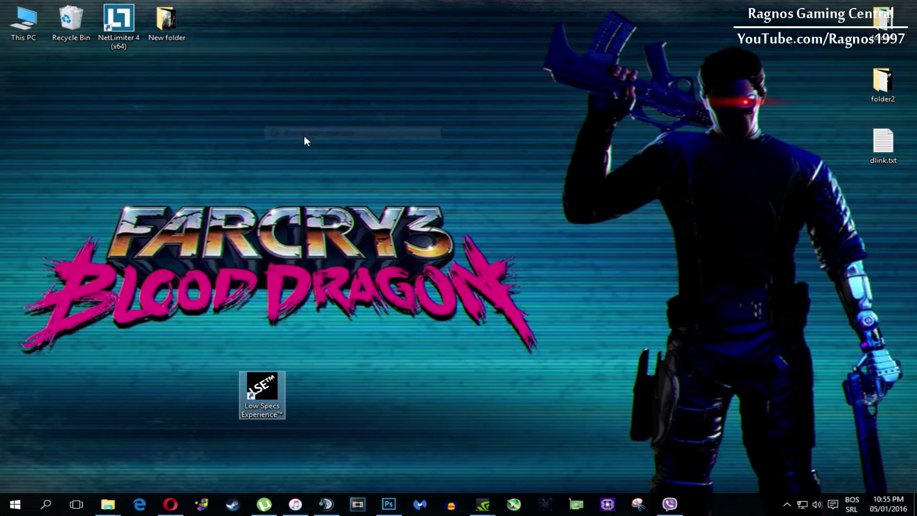
click(526, 276)
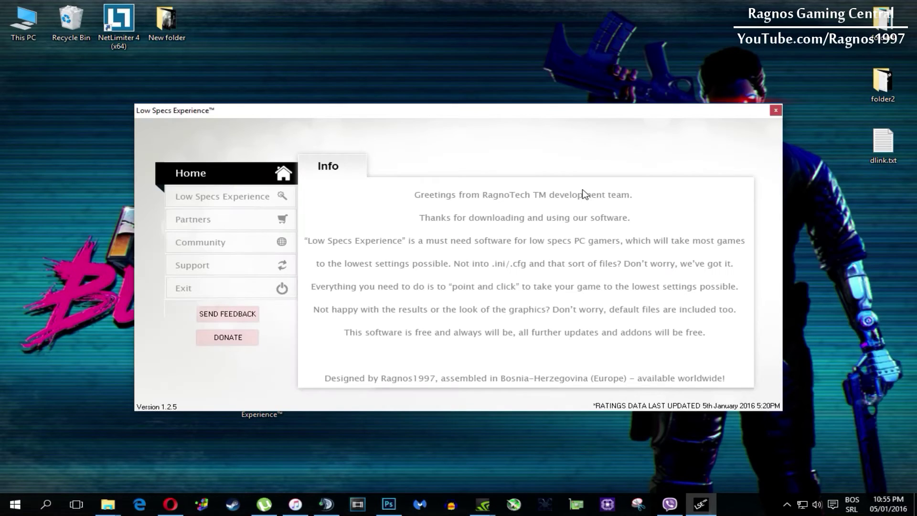
click(266, 195)
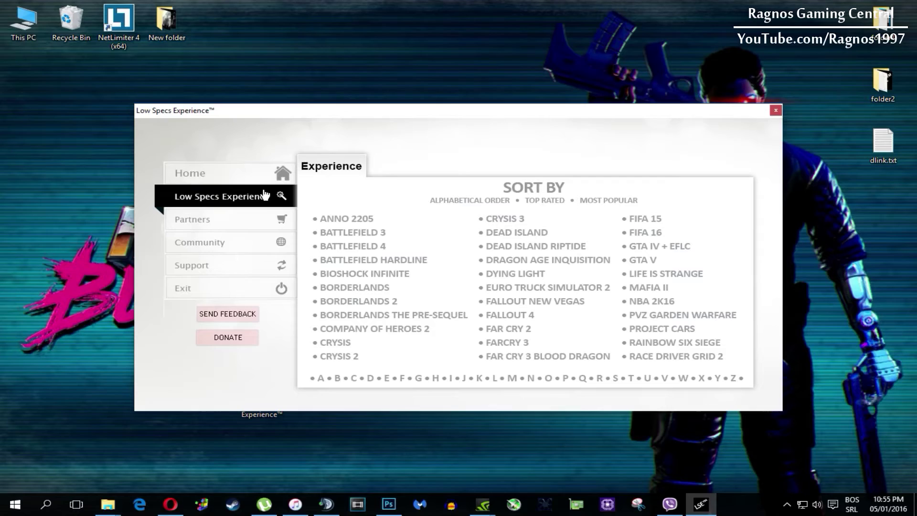
click(523, 356)
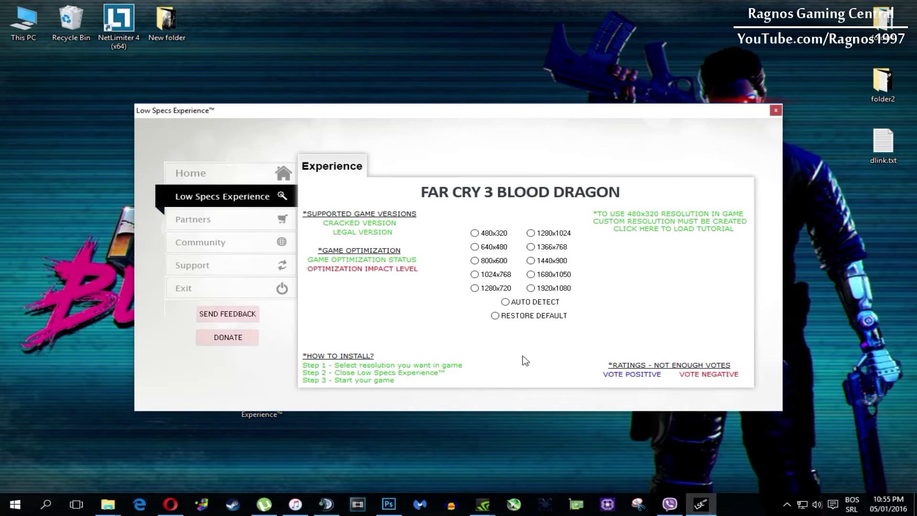
Apply the 640x480 low-spec optimization to Far Cry 3 Blood Dragon and acknowledge completion.
click(507, 247)
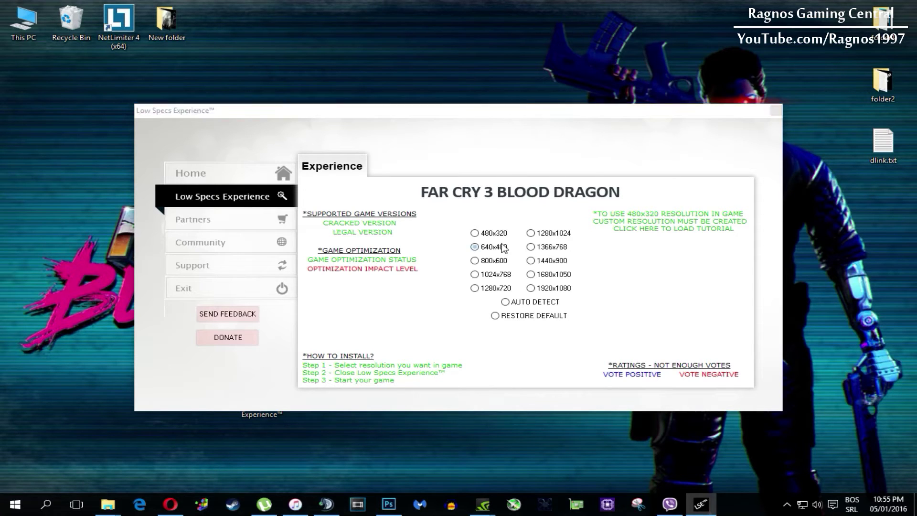
click(509, 287)
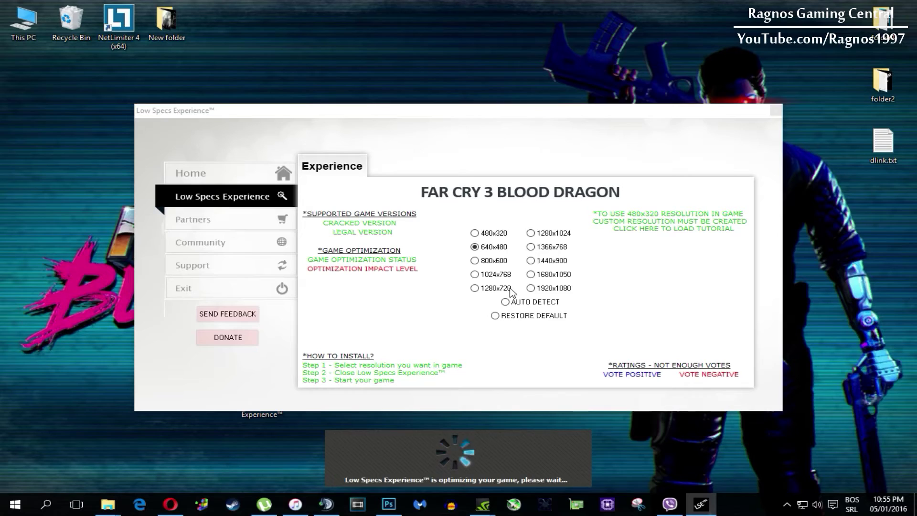
click(595, 292)
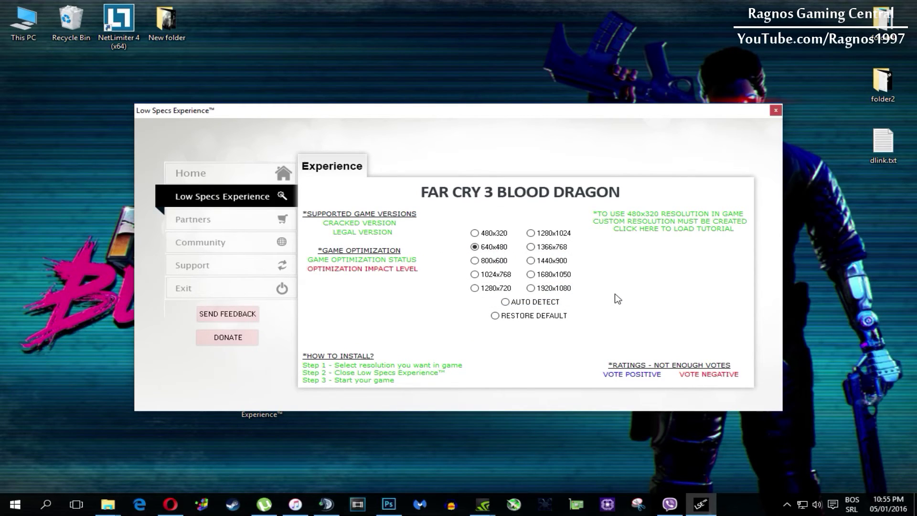
Restore Far Cry 3 Blood Dragon's default settings, then exit Low Specs Experience from Support.
click(557, 316)
click(520, 296)
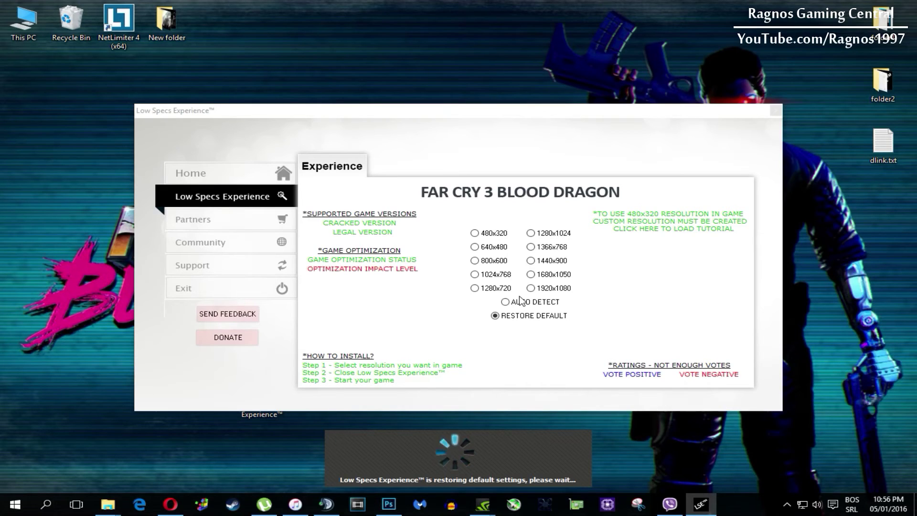
click(567, 295)
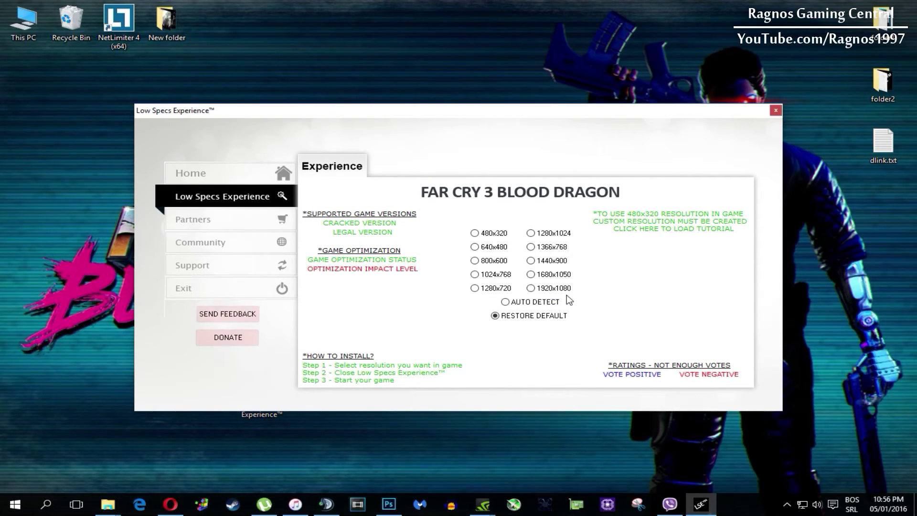
click(236, 267)
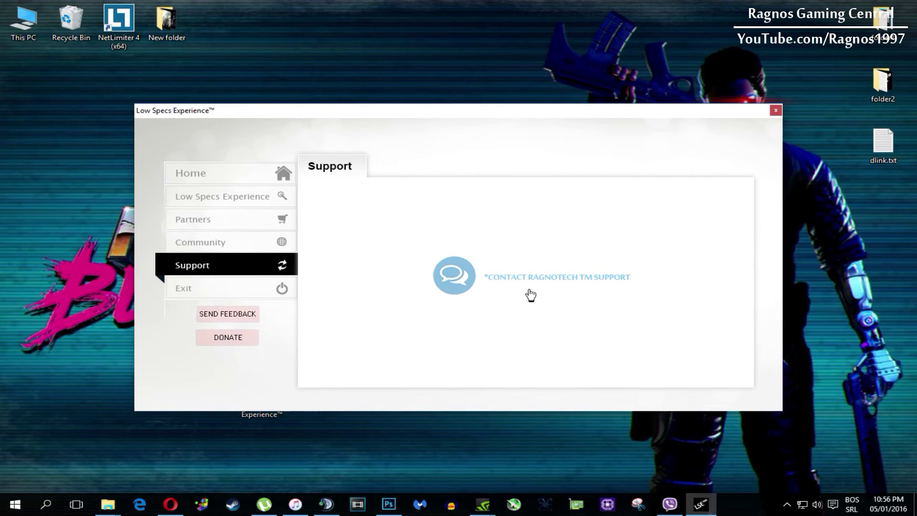
click(262, 288)
click(574, 294)
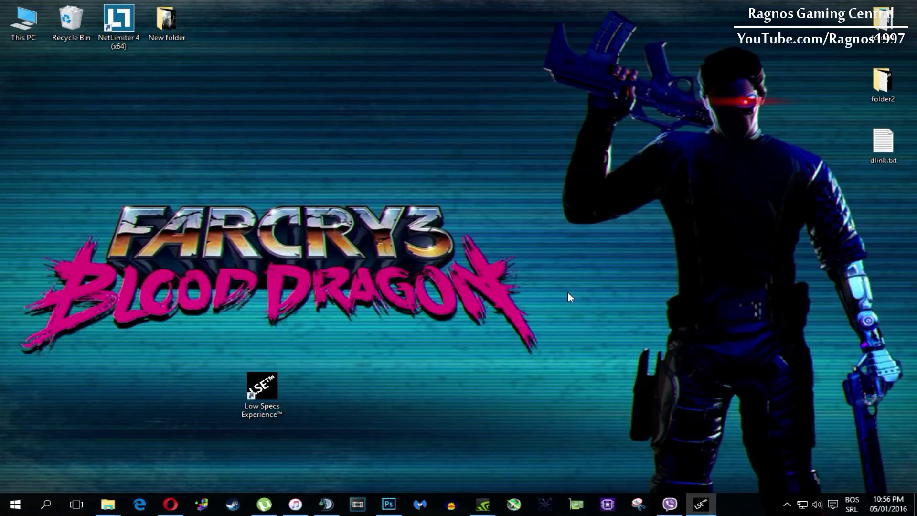